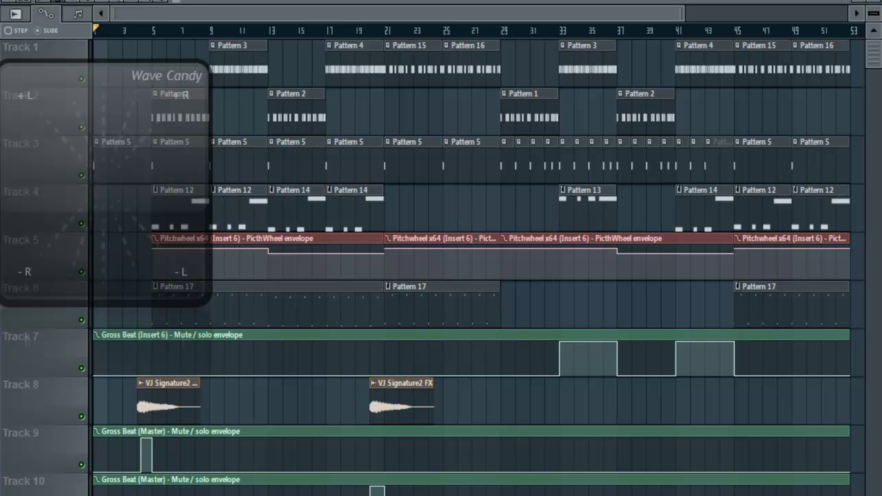
# Step: Show the file browser, collapse its open my jyoint folder tree and move the Wave Candy display off the browser
pyautogui.hotkey('alt', 'F8')
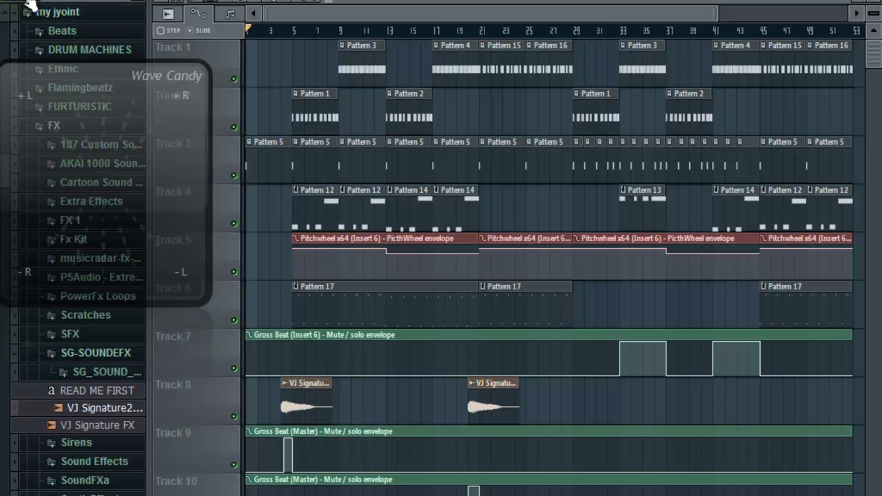
pyautogui.click(18, 29)
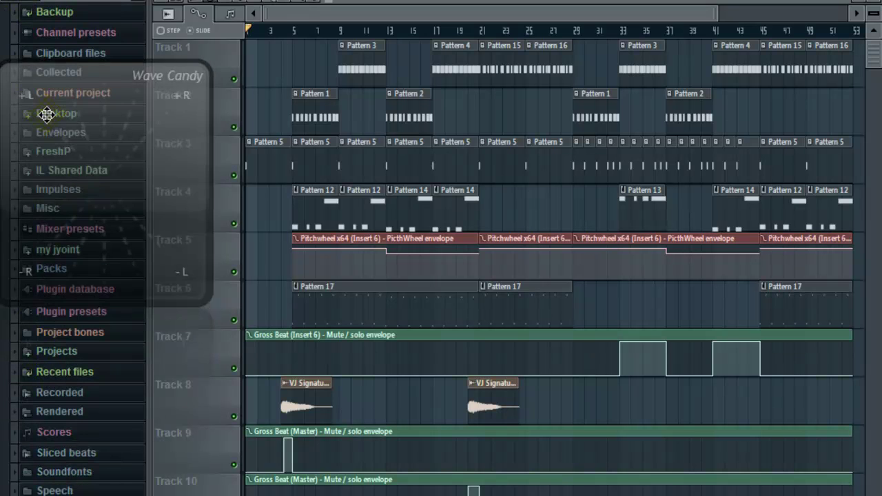
pyautogui.moveTo(43, 113); pyautogui.dragTo(374, 108)
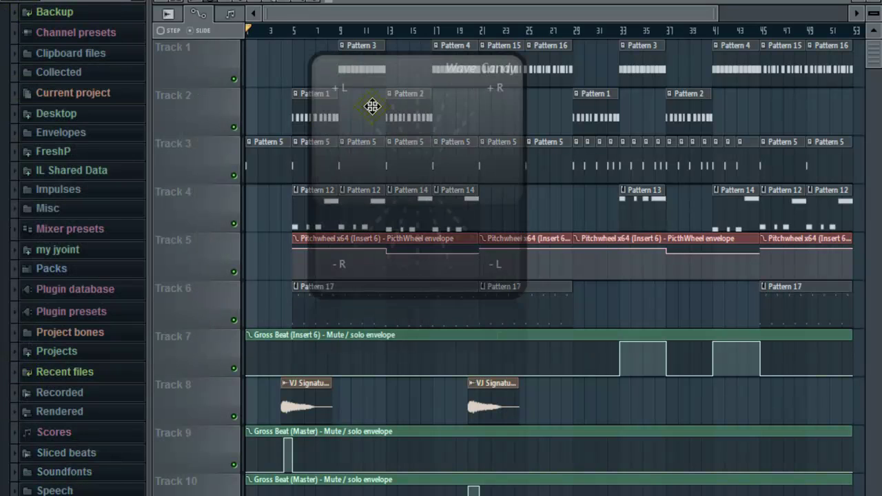
# Step: Browse through my jyoint and its nested Samples folders to the ySamples folder and display its contents
pyautogui.click(57, 249)
pyautogui.click(69, 335)
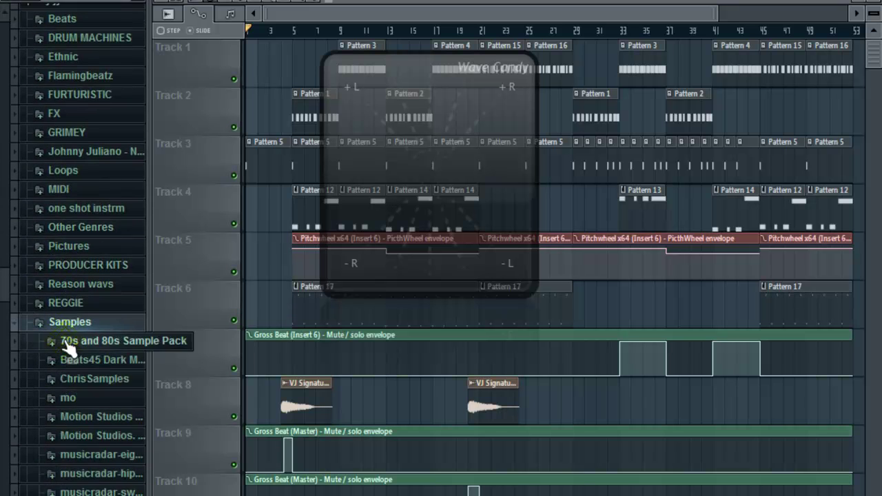
pyautogui.scroll(-5, 75, 358)
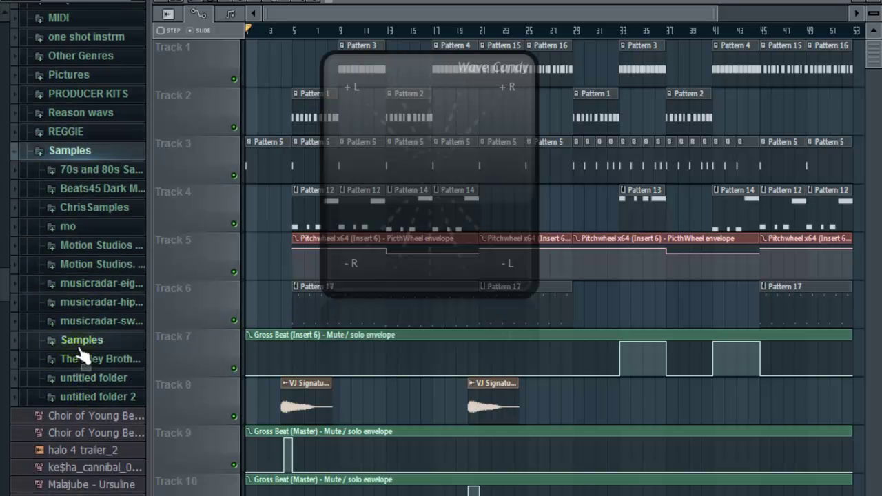
pyautogui.click(81, 340)
pyautogui.click(85, 91)
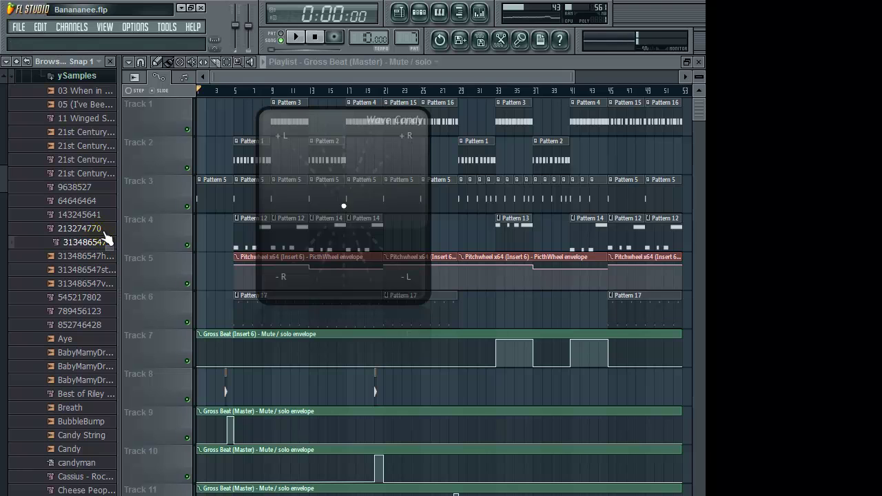
# Step: Stop playback and adjust the project tempo
pyautogui.click(316, 41)
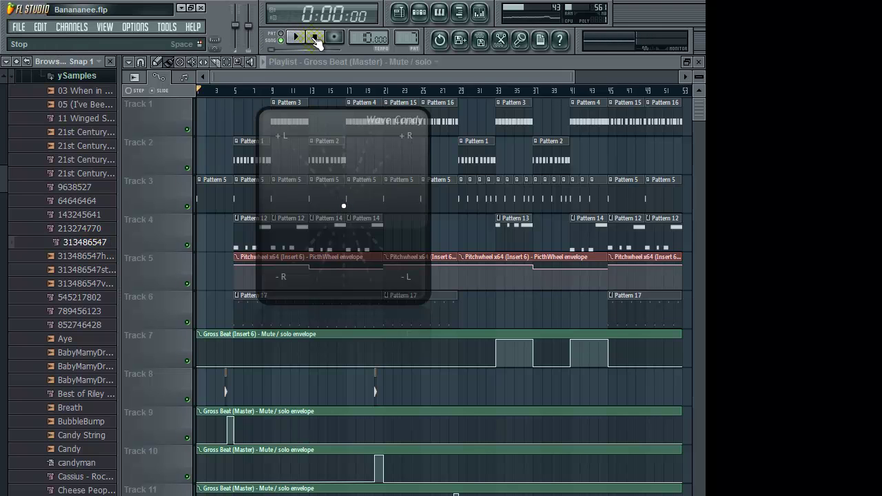
pyautogui.moveTo(365, 38); pyautogui.dragTo(365, 14)
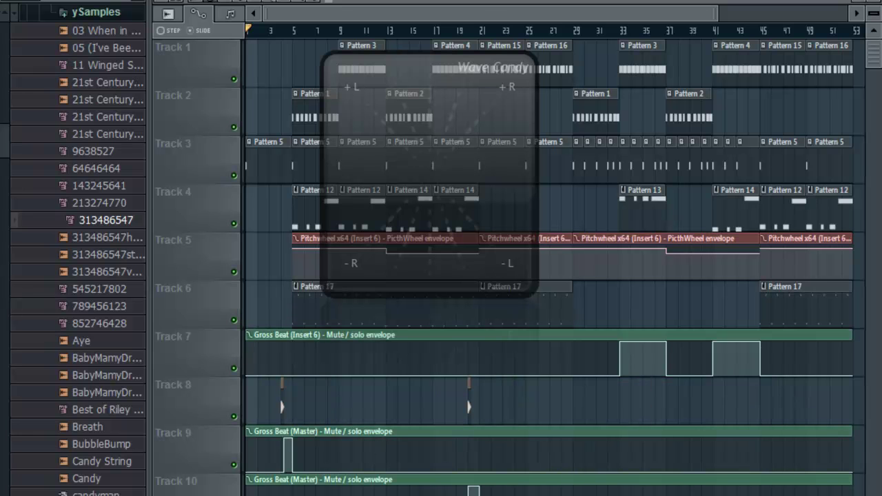
# Step: Reload the project Banananee.flp without saving changes and close the iZotope Nectar window
pyautogui.hotkey('alt', 'f')
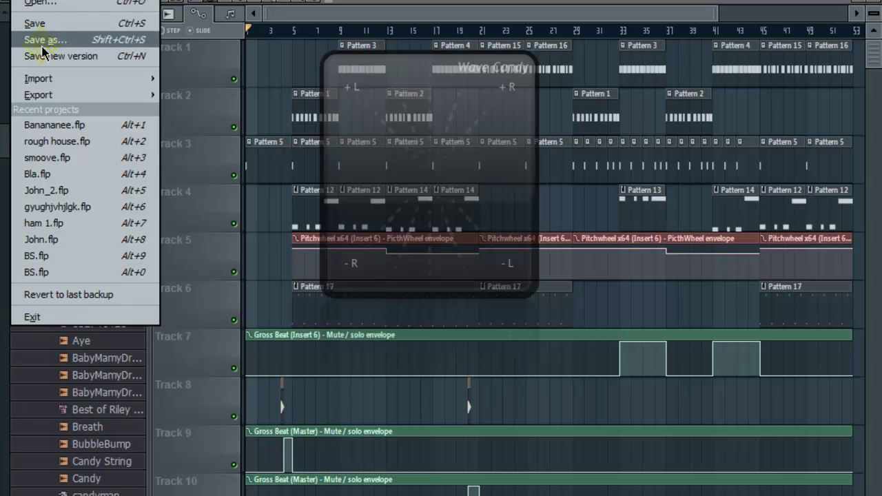
pyautogui.click(42, 124)
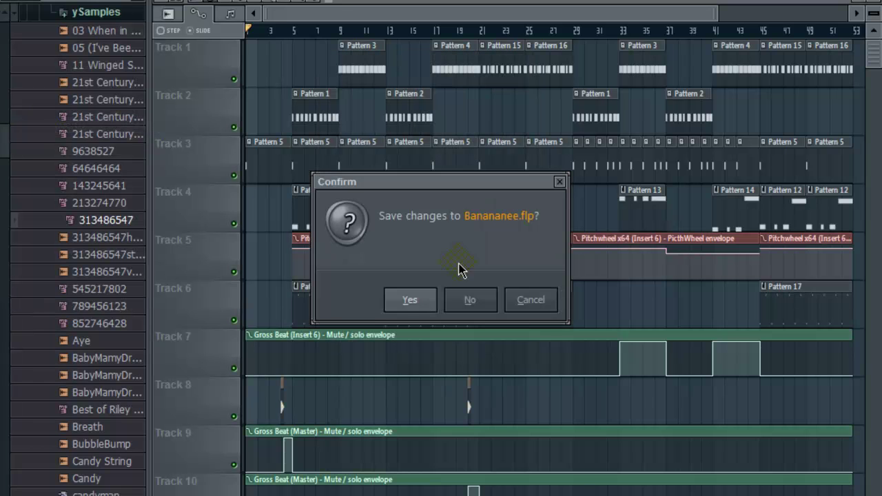
pyautogui.click(471, 299)
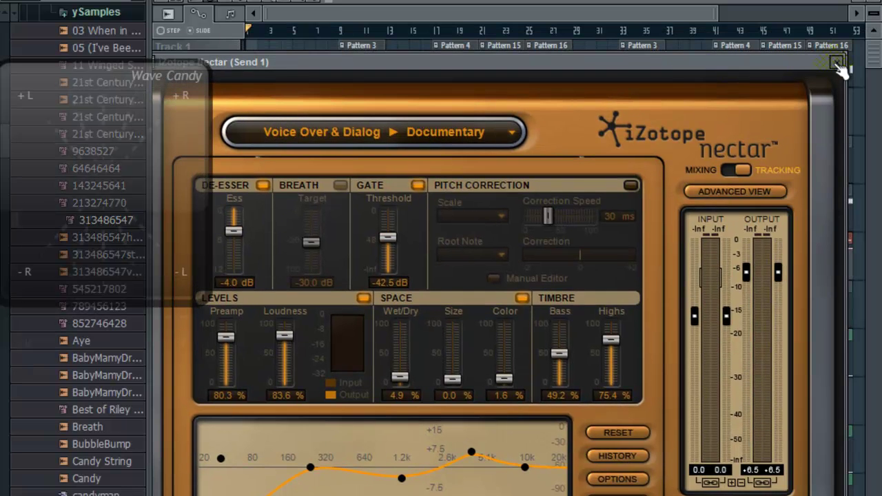
pyautogui.click(836, 67)
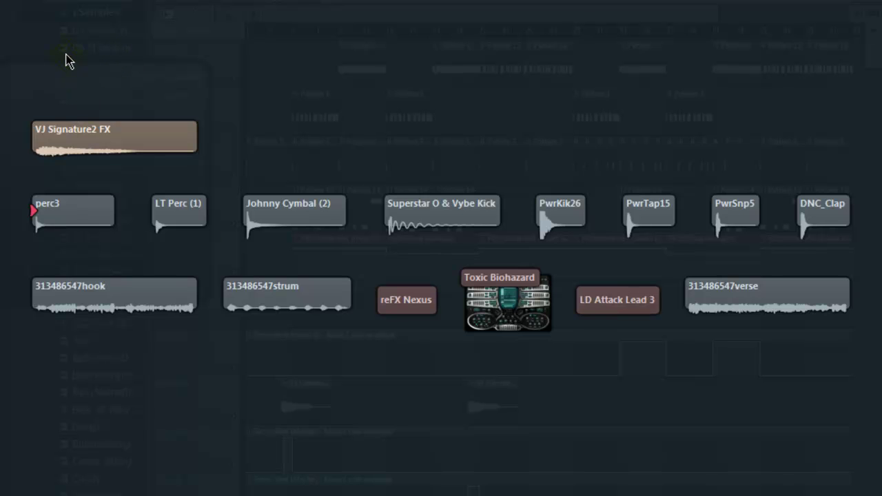
# Step: Examine the project's channels and the patterns that use them, including perc3, LT Perc (1), Johnny Cymbal (2), Superstar O & Vybe Kick and DNC_Clap
pyautogui.click(81, 131)
pyautogui.moveTo(61, 222)
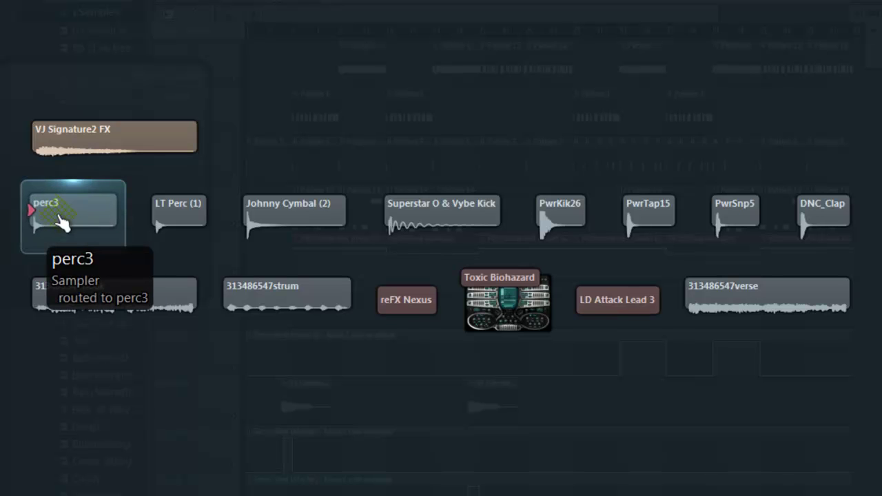
pyautogui.moveTo(200, 209)
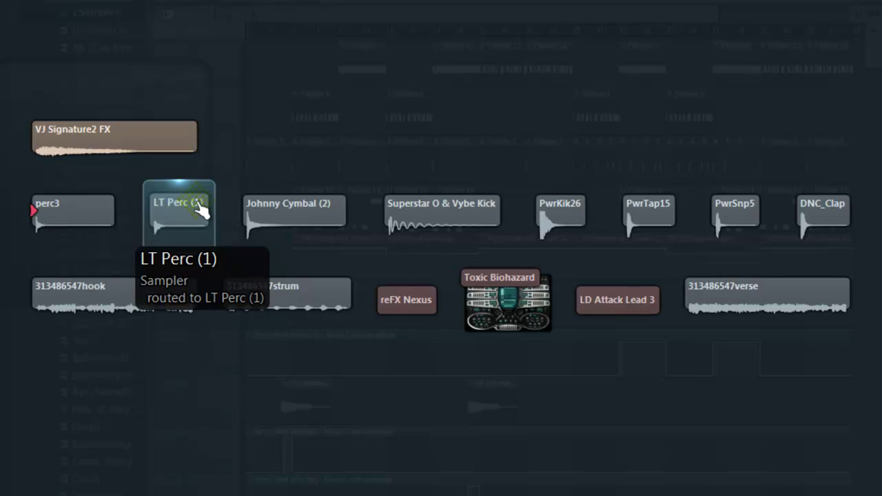
pyautogui.moveTo(311, 211)
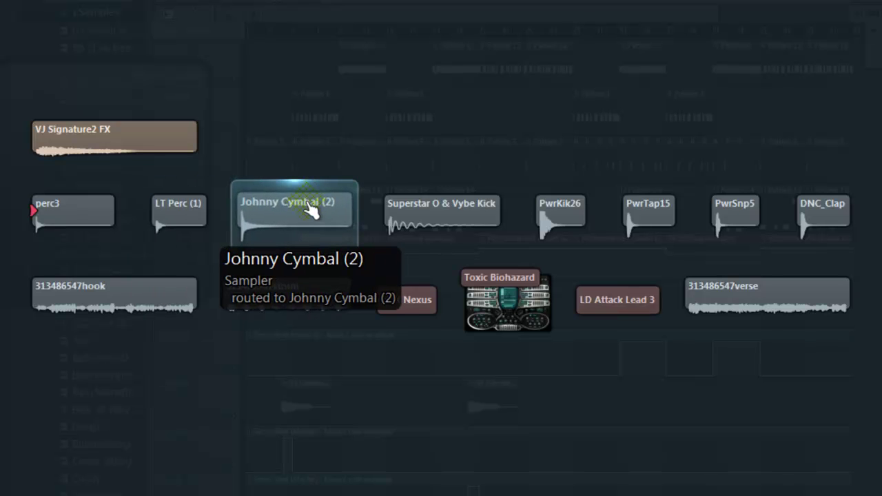
pyautogui.moveTo(447, 216)
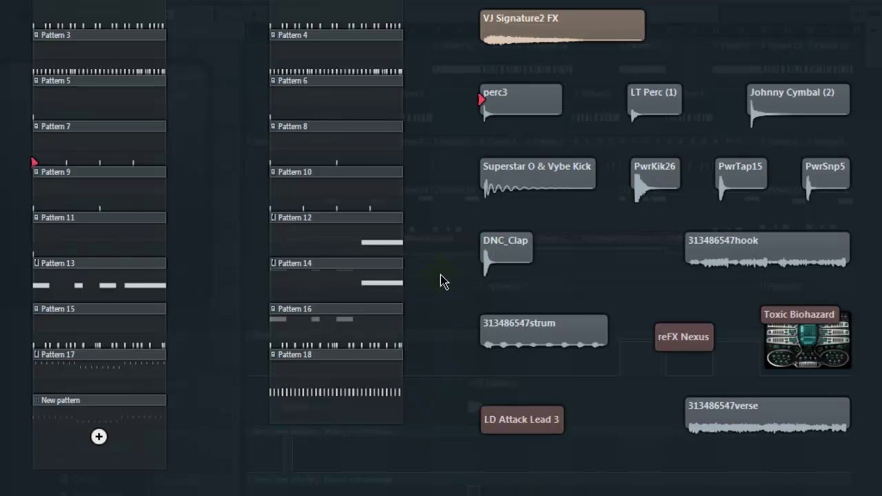
pyautogui.moveTo(517, 251)
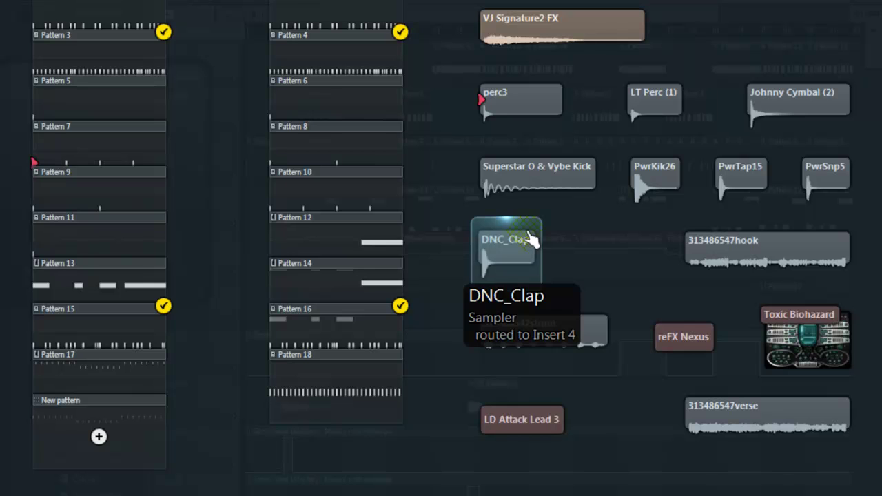
pyautogui.moveTo(679, 168)
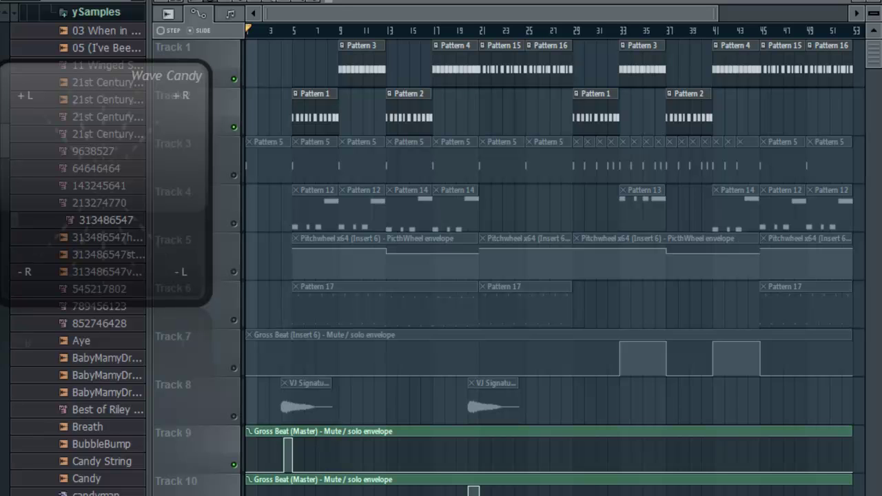
# Step: Display the H3D Binauralizer settings of the Superstar O & Vybe Kick mixer track
pyautogui.press('F9')
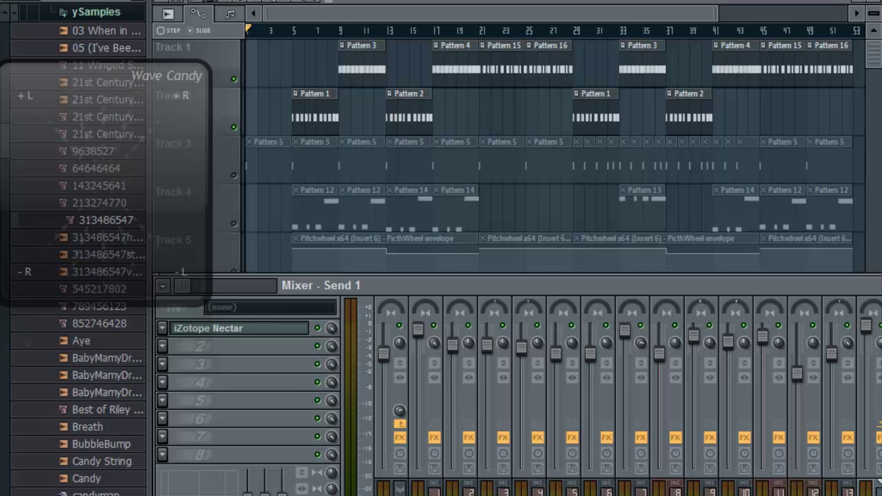
pyautogui.moveTo(555, 284); pyautogui.dragTo(556, 82)
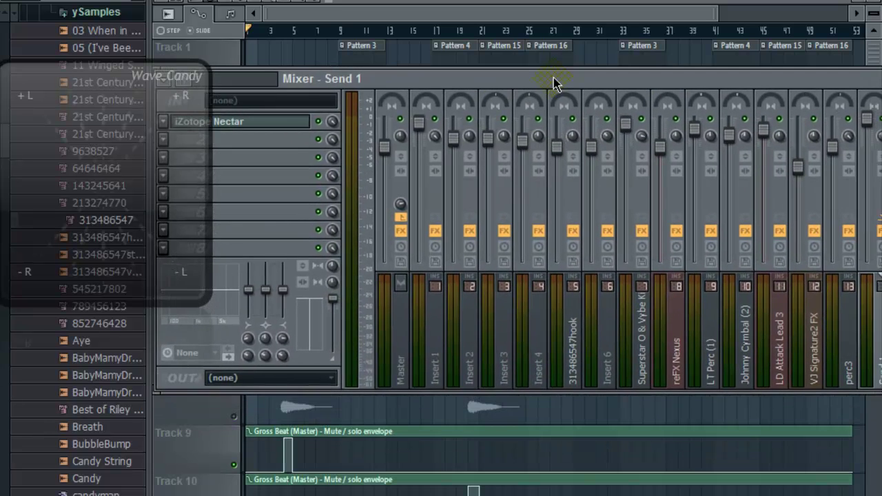
pyautogui.click(641, 351)
pyautogui.click(287, 139)
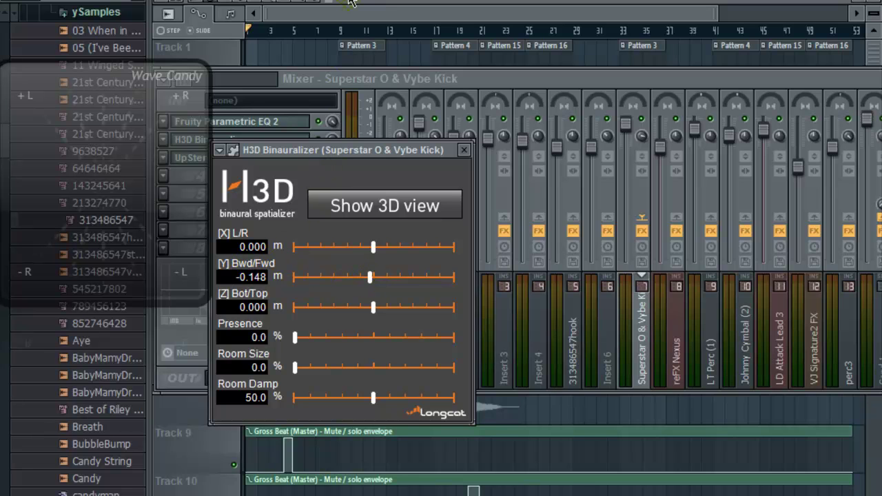
# Step: Play the arrangement from bar 5 to listen to the drums and stop playback
pyautogui.press('space')
pyautogui.click(294, 31)
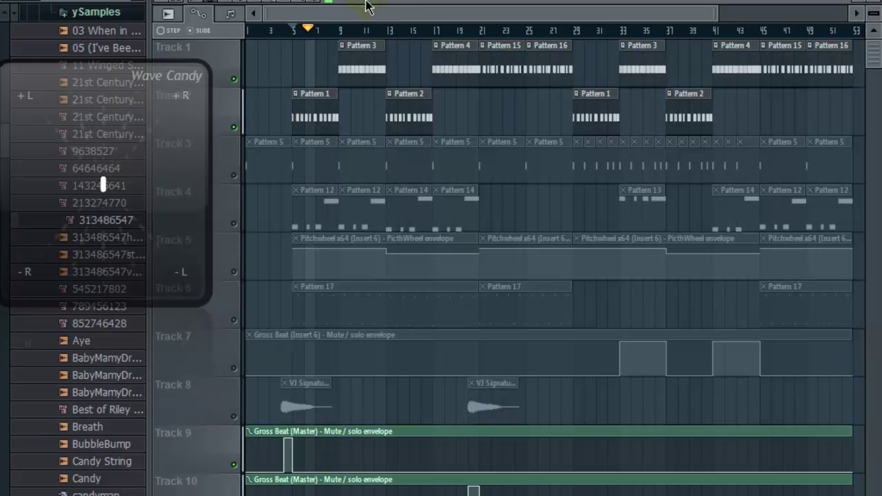
pyautogui.press('space')
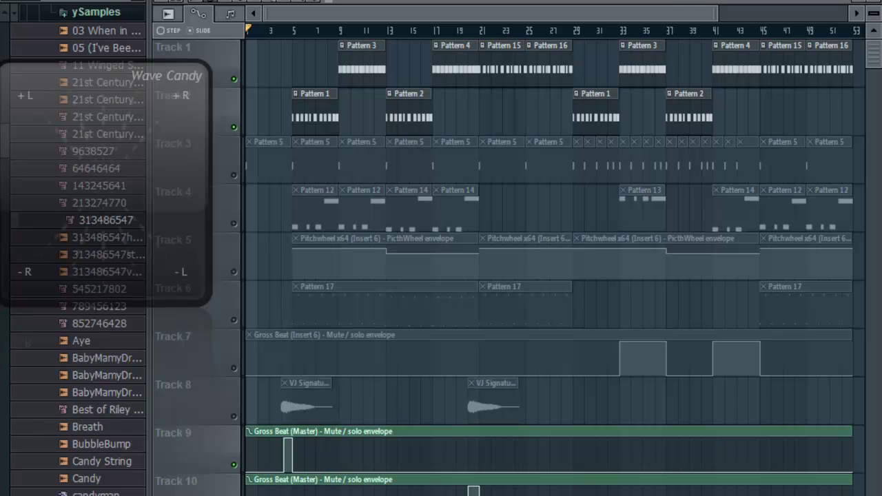
# Step: Display the Master track's Fruity Limiter and play the arrangement from about bar 7, stopping it after listening
pyautogui.press('F9')
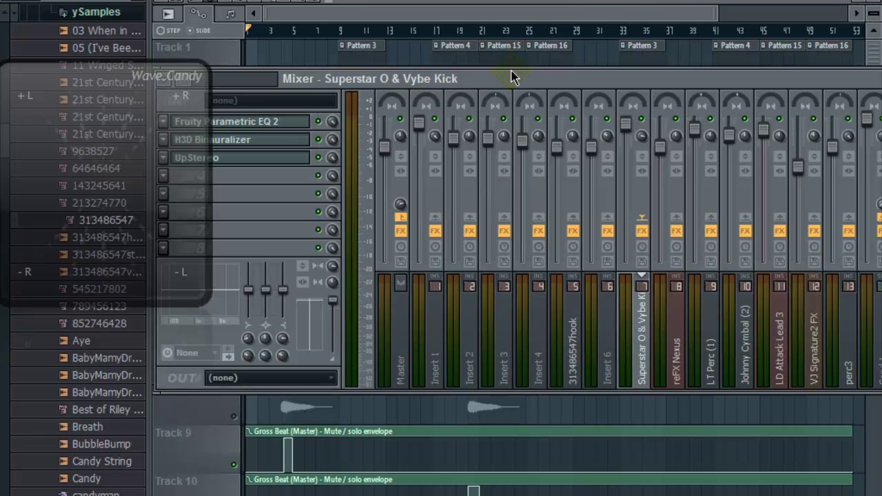
pyautogui.moveTo(511, 78); pyautogui.dragTo(580, 74)
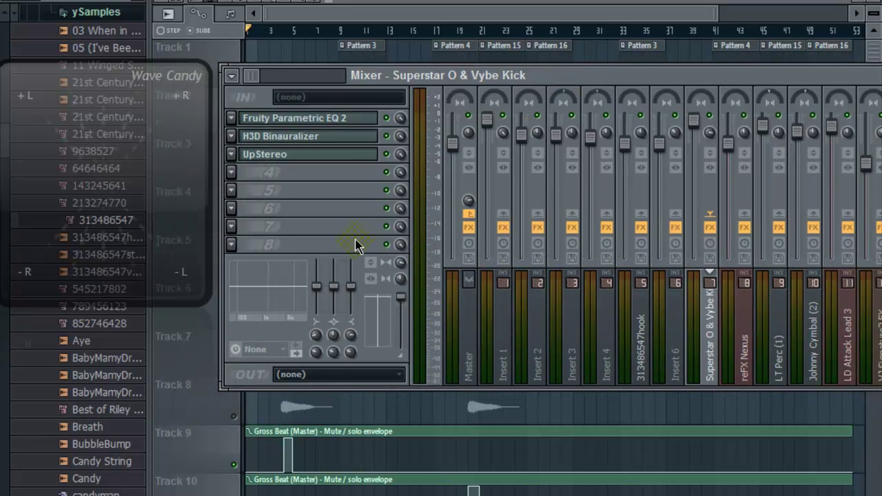
pyautogui.click(472, 362)
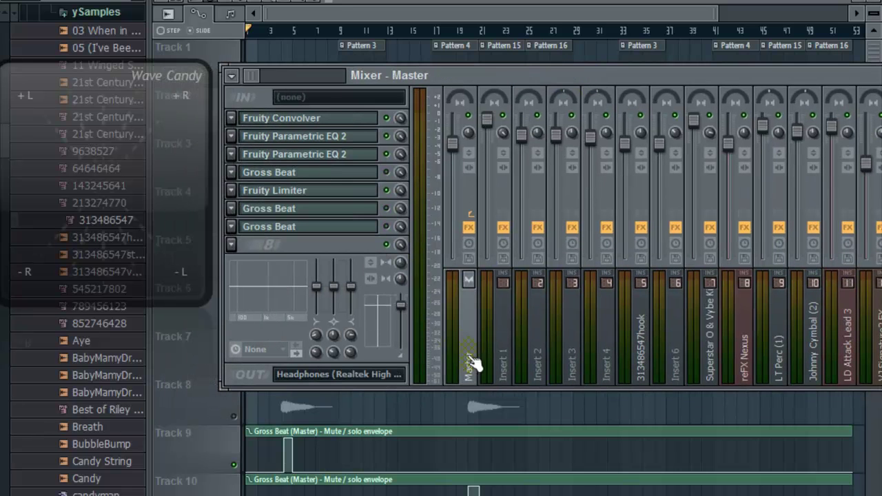
pyautogui.click(291, 195)
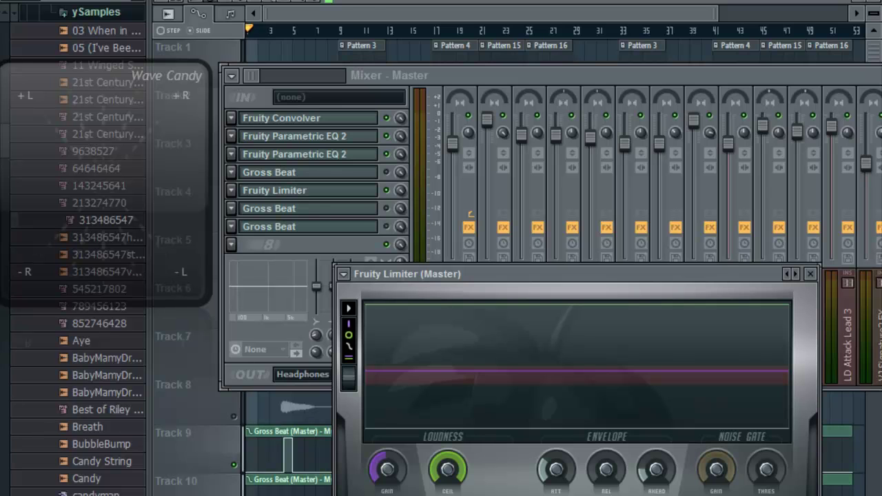
pyautogui.click(325, 30)
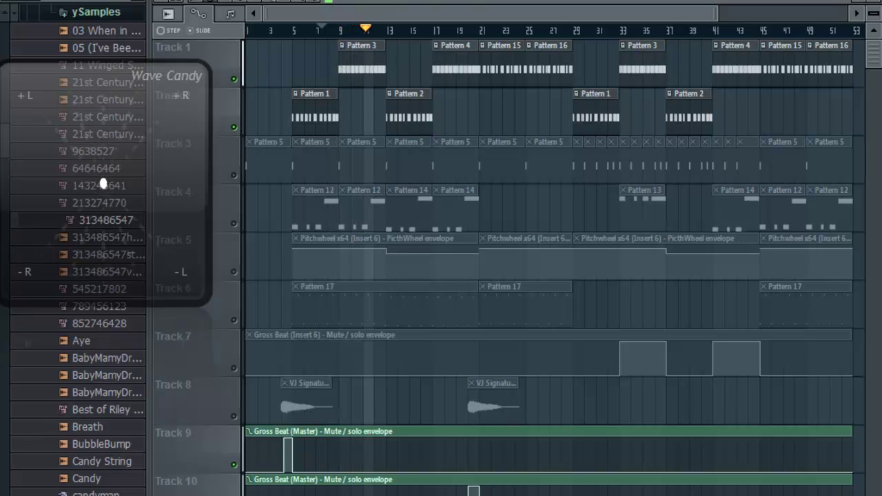
pyautogui.press('space')
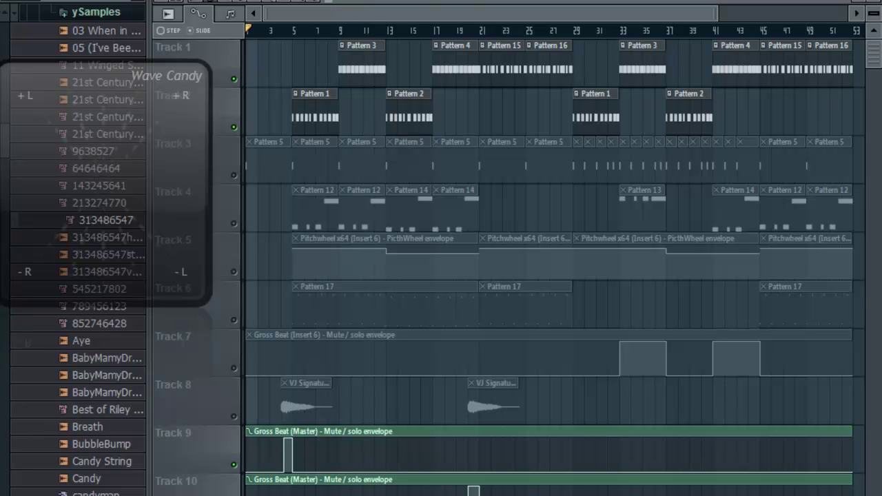
# Step: Solo Track 1 in the playlist and turn all playlist tracks back on
pyautogui.click(234, 79)
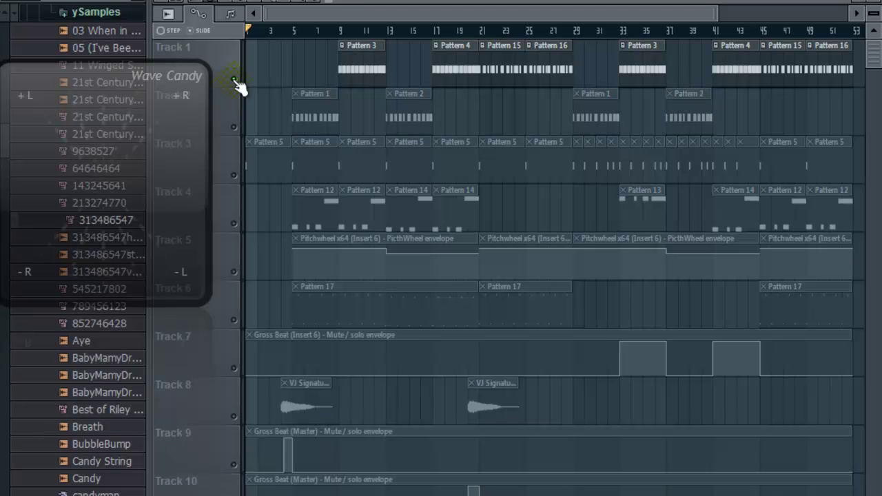
pyautogui.rightClick(235, 79)
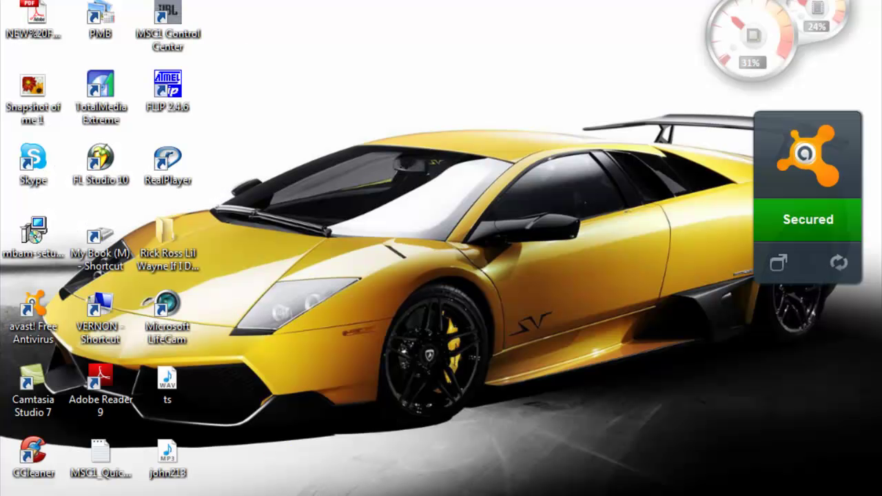
# Step: Display the Pitchwheel x64 effect on the 313486547hook mixer track
pyautogui.press('F9')
pyautogui.press('F9')
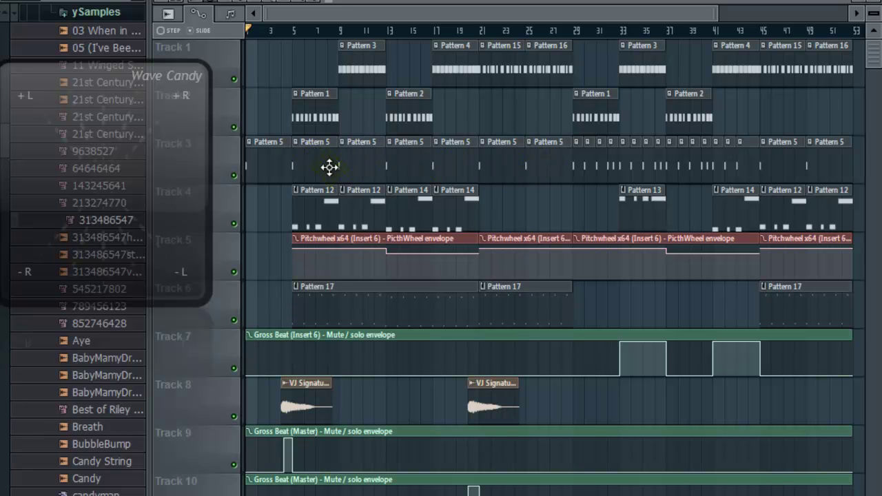
pyautogui.moveTo(331, 260)
pyautogui.press('F9')
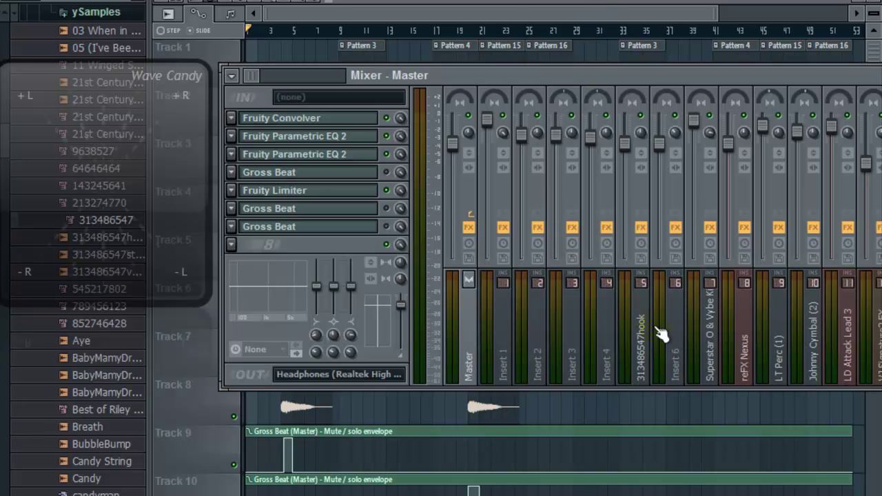
pyautogui.click(640, 345)
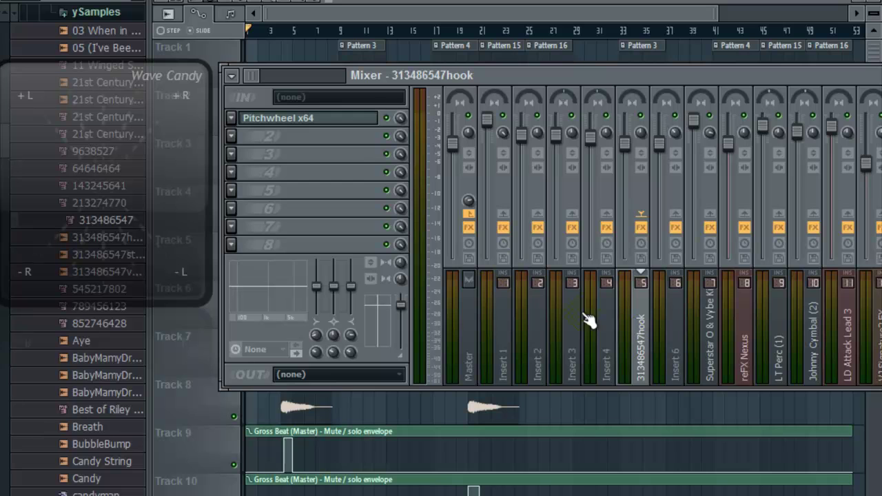
pyautogui.click(334, 122)
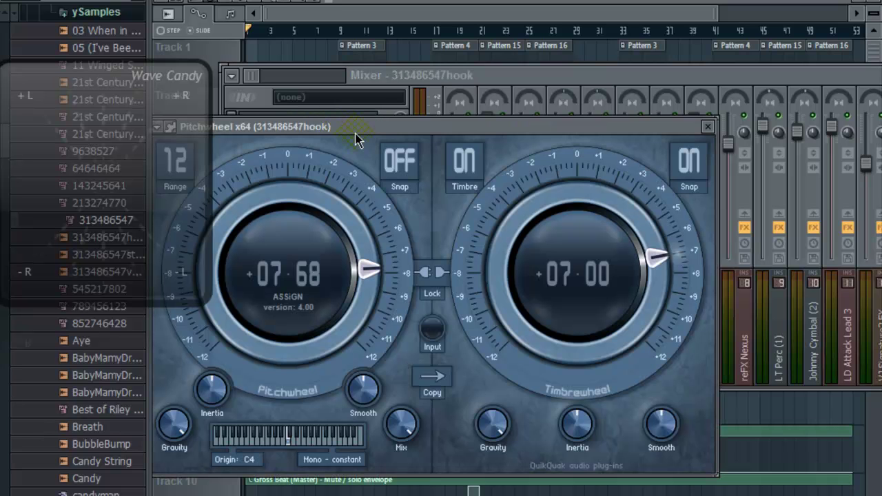
# Step: Play the arrangement and mute playlist Track 5, which holds the Pitchwheel x64 envelope clips
pyautogui.moveTo(375, 129); pyautogui.dragTo(510, 118)
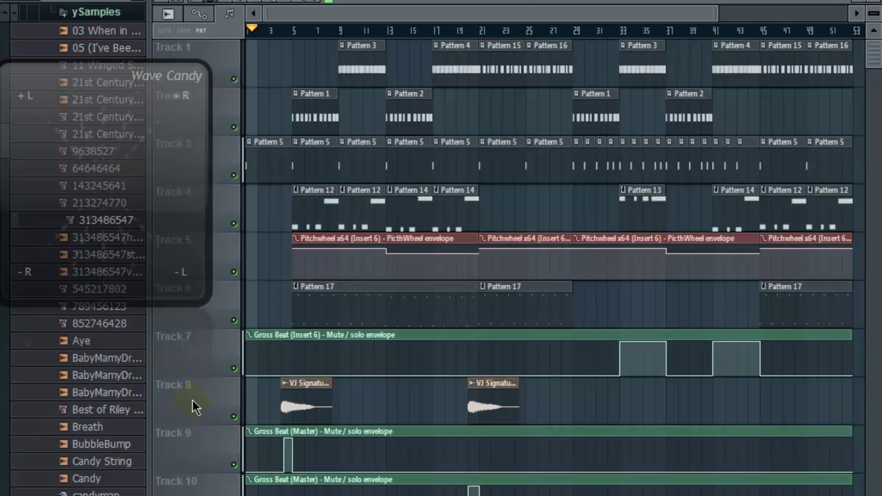
pyautogui.click(196, 407)
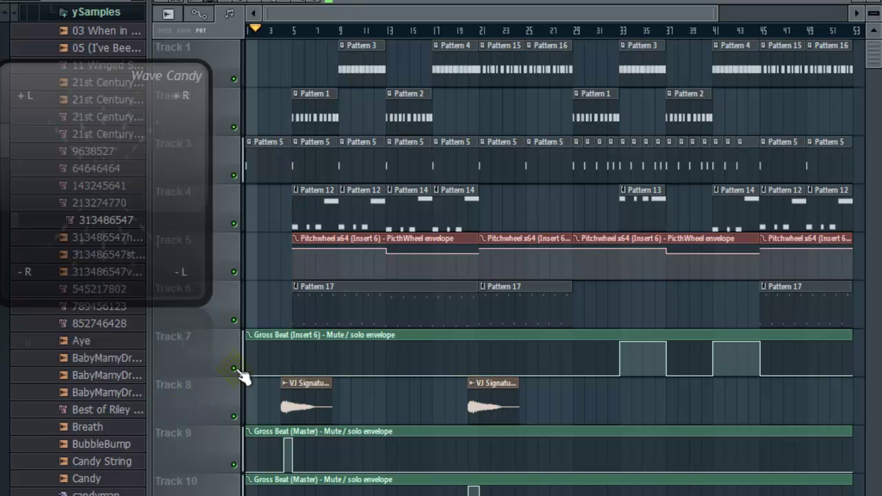
pyautogui.click(235, 272)
# Step: Display the 313486547hook mixer track's Pitchwheel x64 effect, stop playback and turn its pitch dial to +12.00
pyautogui.press('F9')
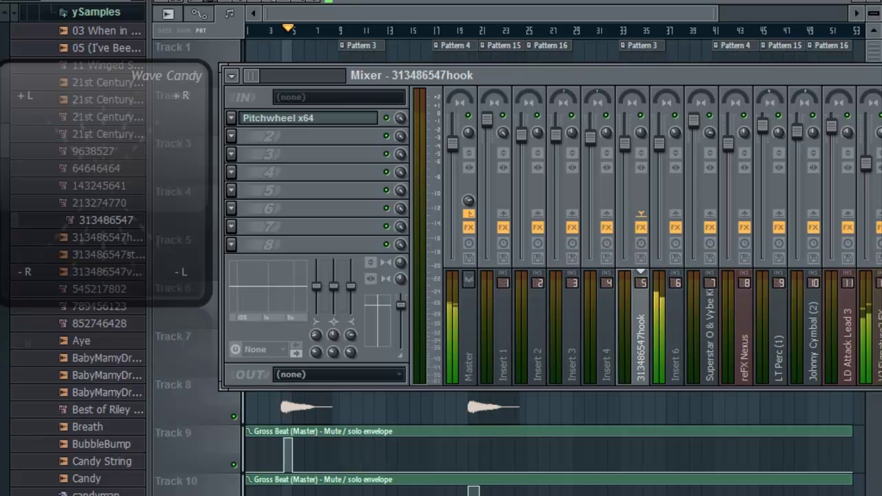
pyautogui.click(321, 122)
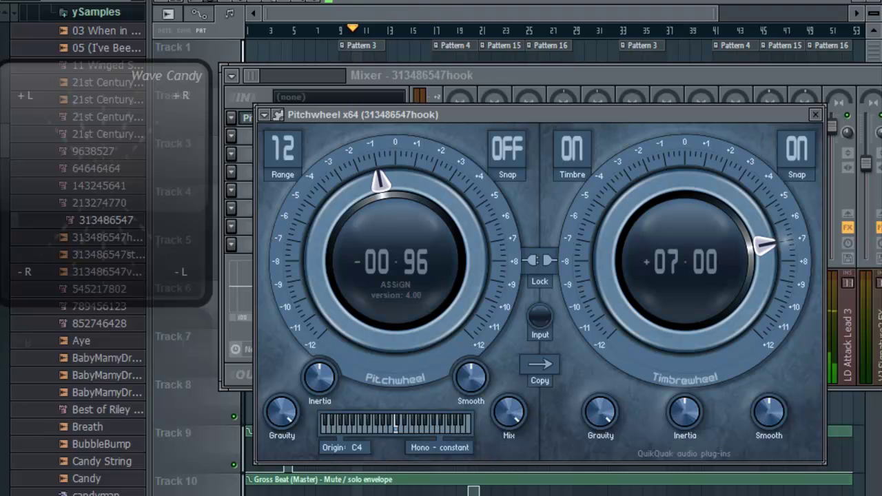
pyautogui.press('space')
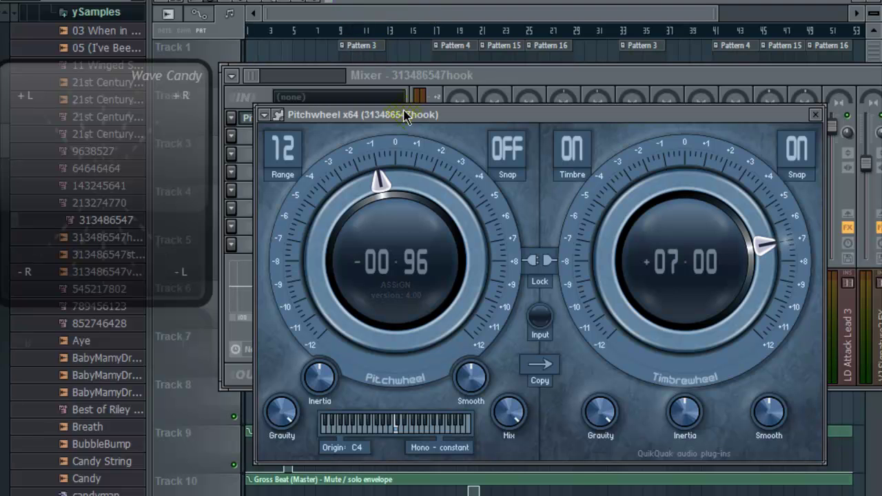
pyautogui.moveTo(422, 212); pyautogui.dragTo(474, 23)
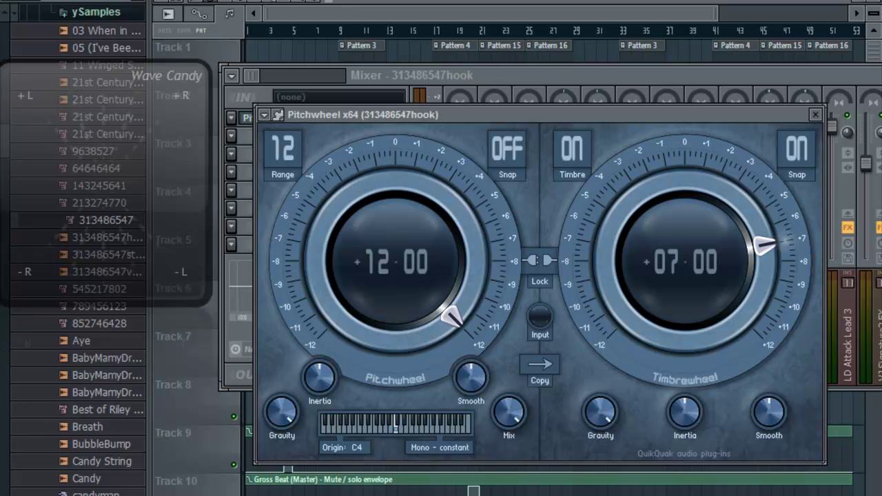
# Step: Hide the sample browser and close the Pitchwheel x64 effect and the mixer
pyautogui.hotkey('alt', 'F8')
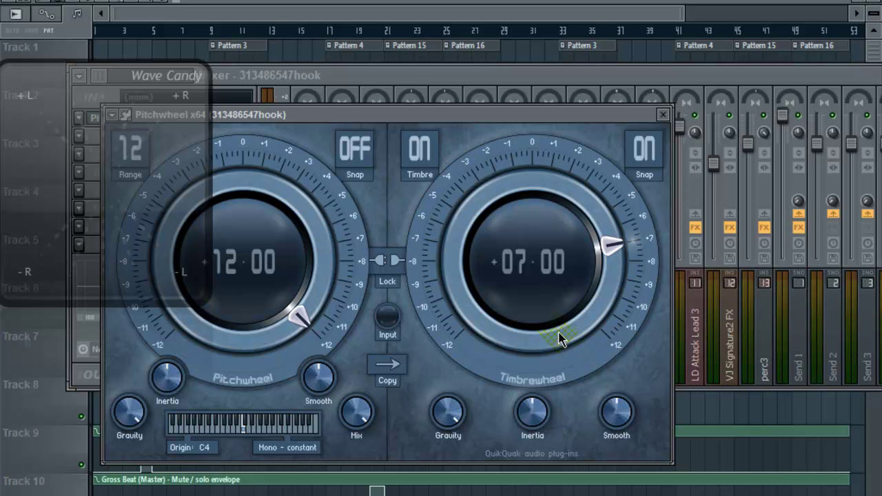
pyautogui.click(664, 115)
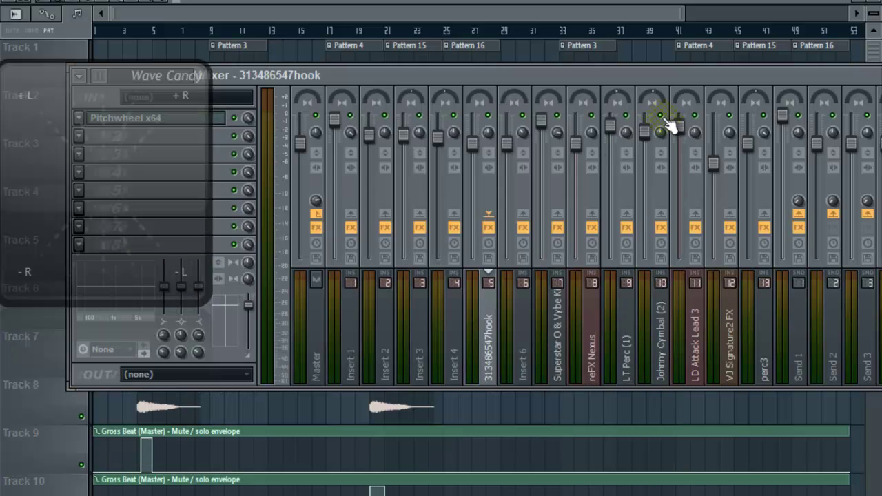
pyautogui.press('F9')
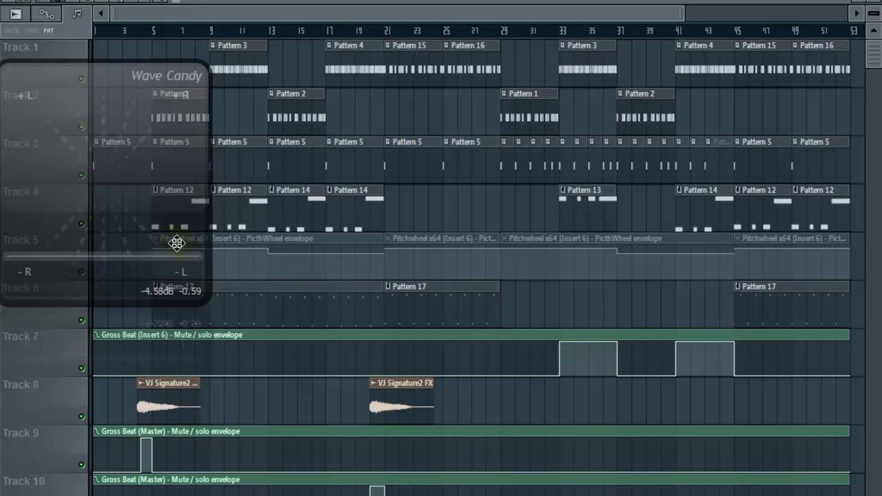
# Step: Move the Wave Candy display away from the playlist track headers and turn Track 5 back on
pyautogui.moveTo(118, 94); pyautogui.dragTo(673, 74)
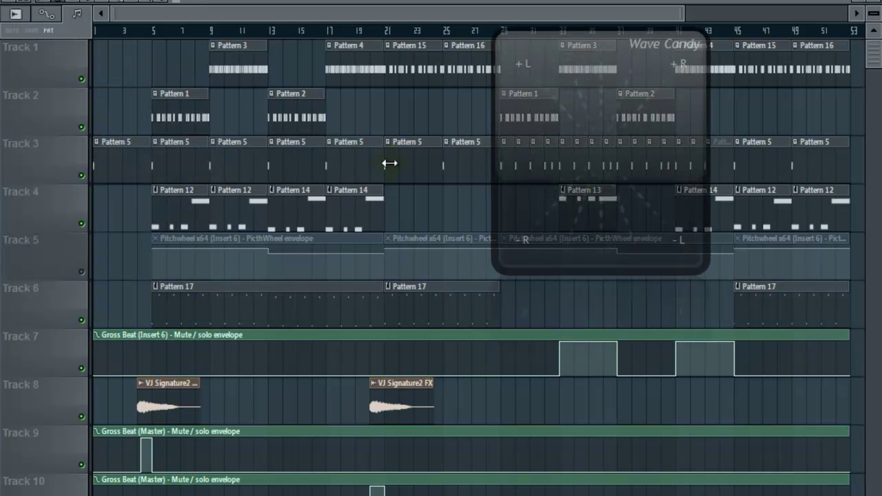
pyautogui.click(81, 271)
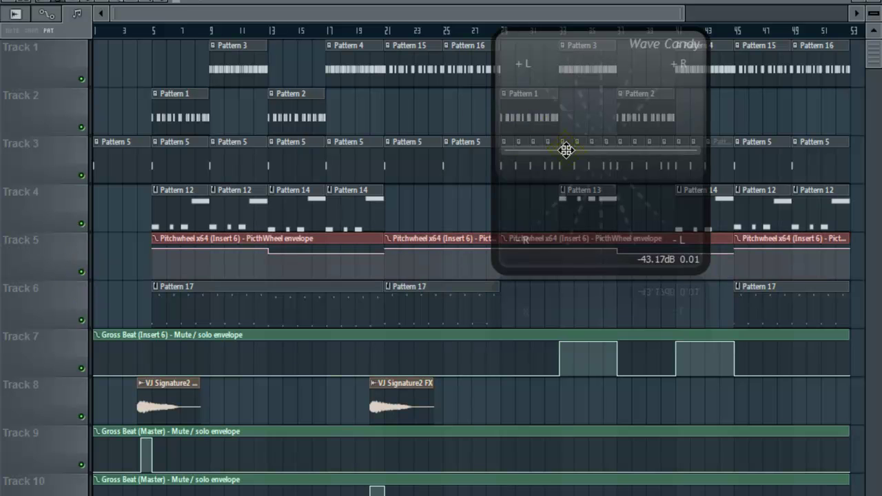
# Step: Enlarge the Wave Candy display in width and height so it covers most of the playlist
pyautogui.moveTo(495, 164); pyautogui.dragTo(268, 164)
pyautogui.moveTo(504, 275); pyautogui.dragTo(524, 495)
pyautogui.moveTo(270, 317); pyautogui.dragTo(143, 305)
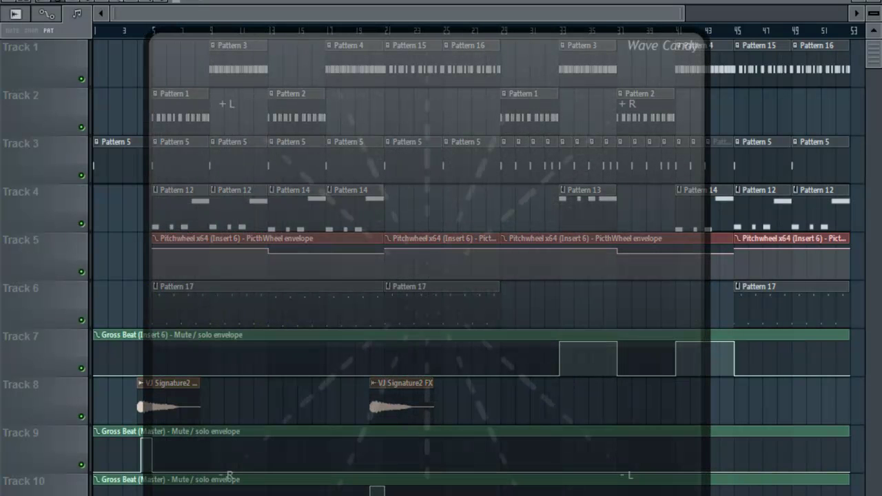
# Step: Show the mixer and display the effect slots of the Selected track, which holds Wave Candy
pyautogui.press('F9')
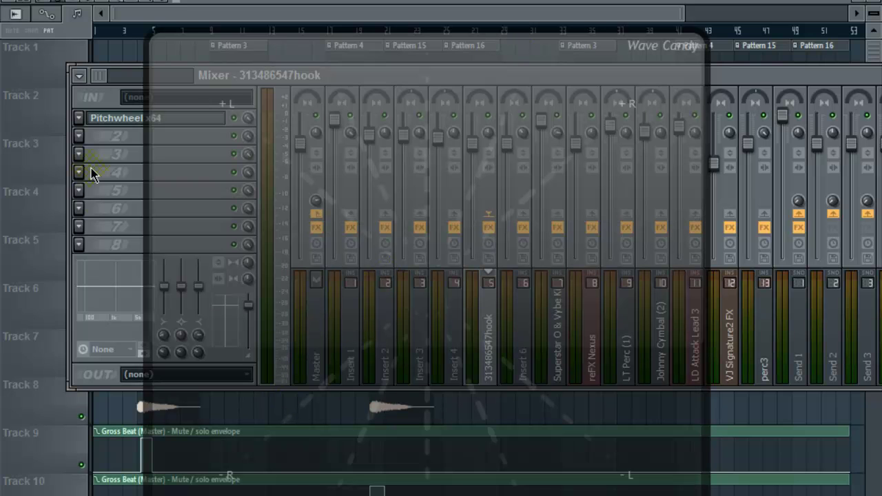
pyautogui.moveTo(815, 72); pyautogui.dragTo(625, 78)
pyautogui.click(134, 338)
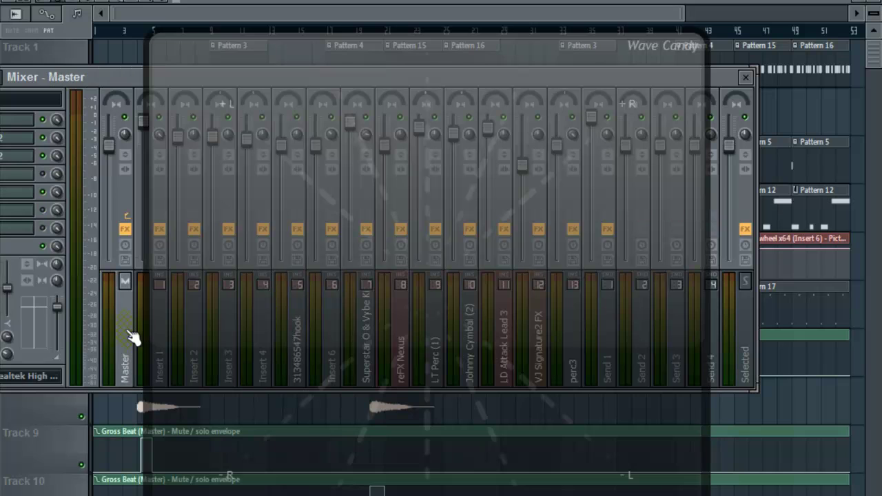
pyautogui.click(753, 353)
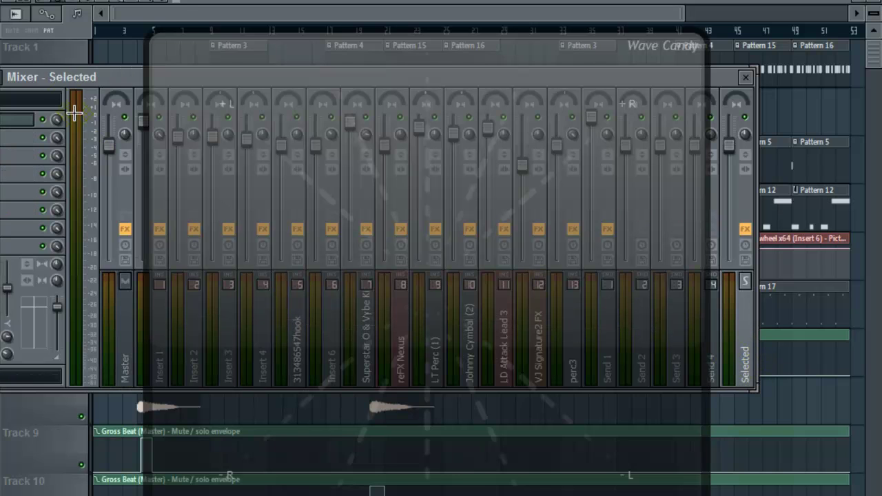
pyautogui.moveTo(131, 76); pyautogui.dragTo(288, 92)
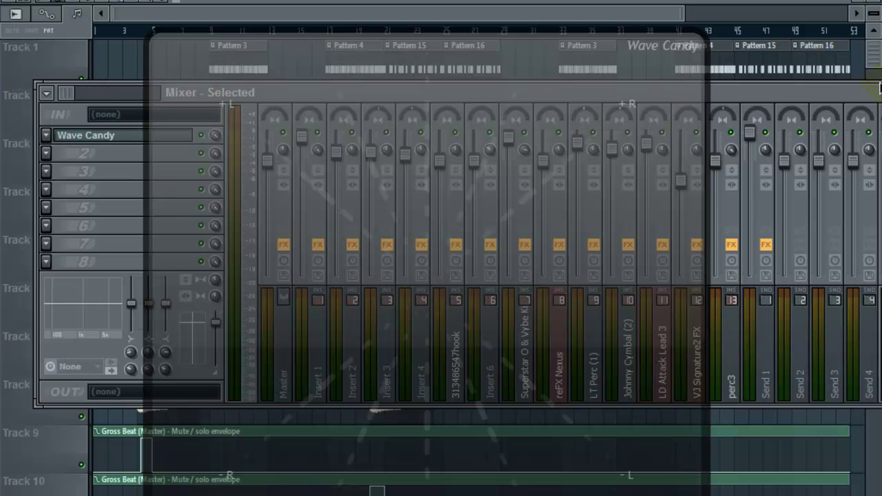
# Step: Select the Master mixer track and play the arrangement to watch its signal in Wave Candy
pyautogui.moveTo(859, 90); pyautogui.dragTo(618, 106)
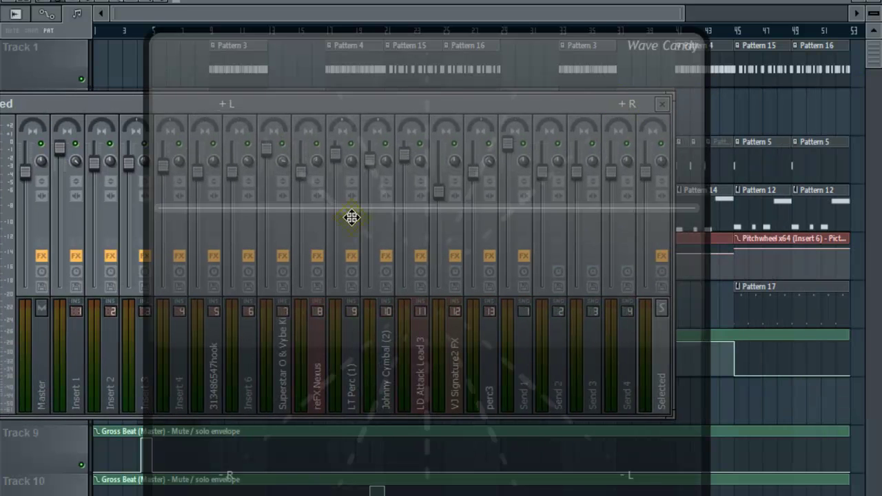
pyautogui.click(81, 384)
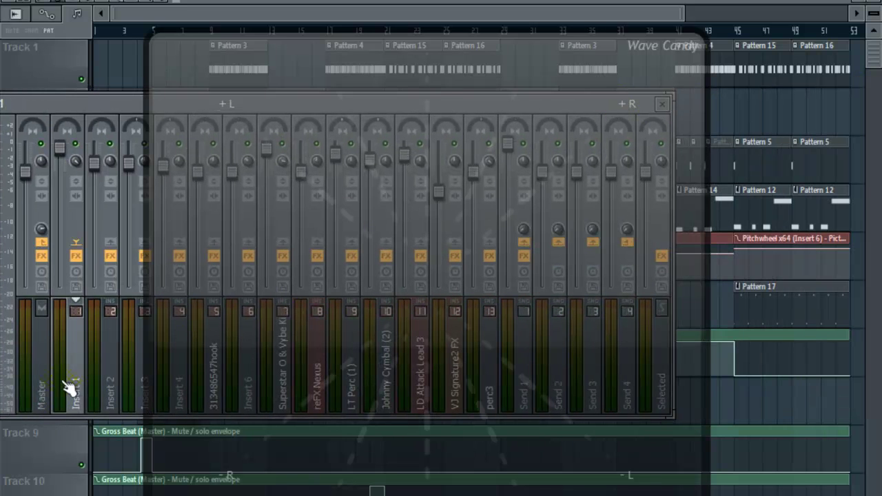
pyautogui.click(43, 389)
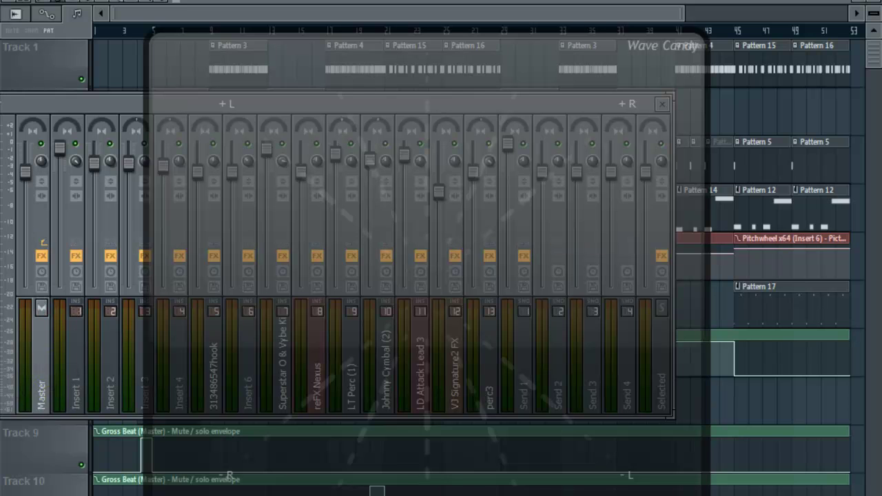
pyautogui.press('space')
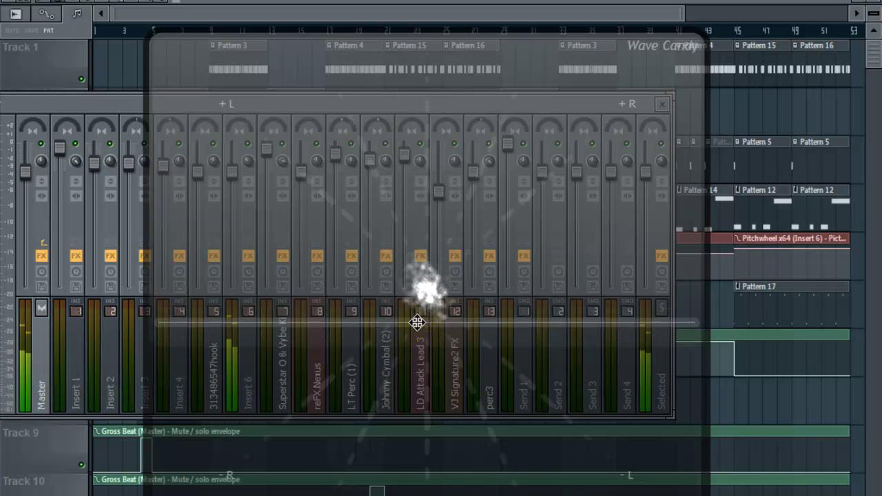